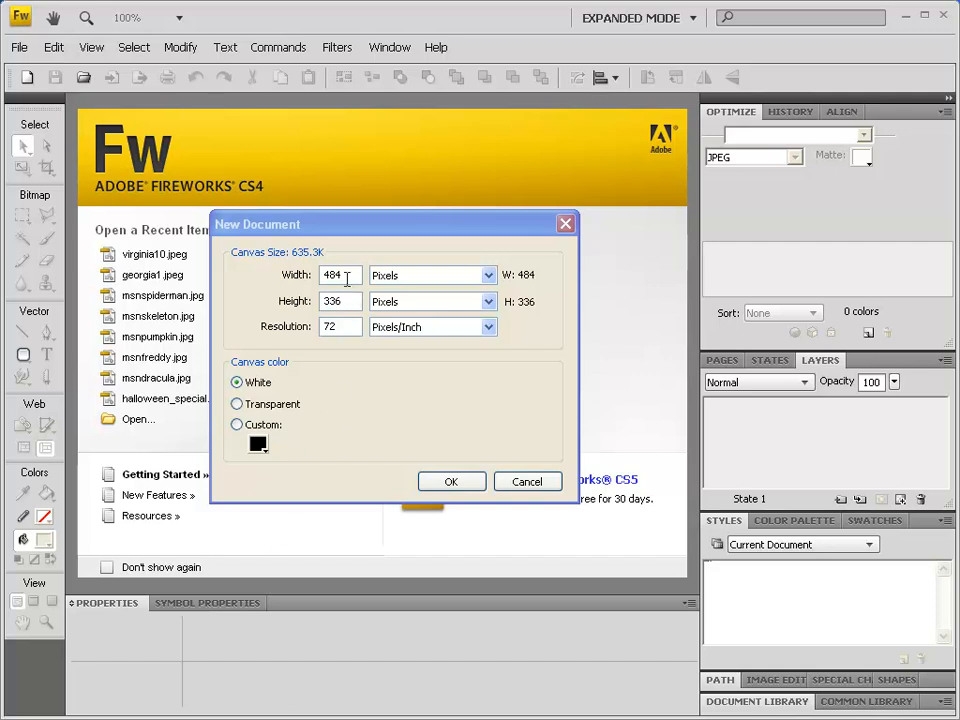
# Create a new document 500 pixels wide and 200 pixels high with a white canvas.
pyautogui.moveTo(351, 275); pyautogui.dragTo(274, 274)
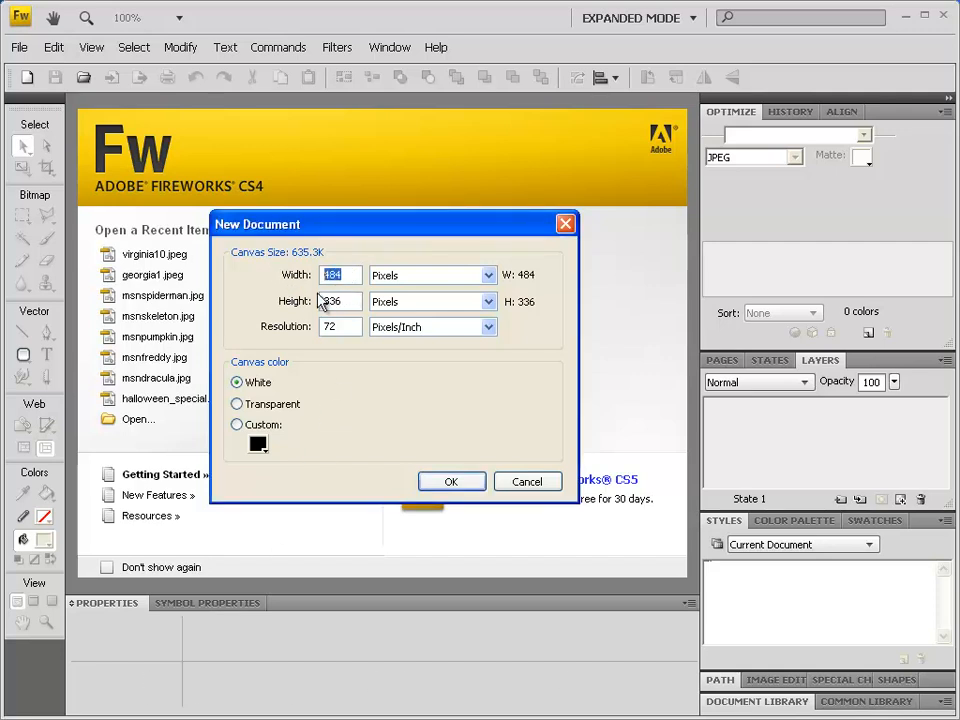
pyautogui.write('500')
pyautogui.moveTo(326, 297); pyautogui.dragTo(292, 308)
pyautogui.write('200')
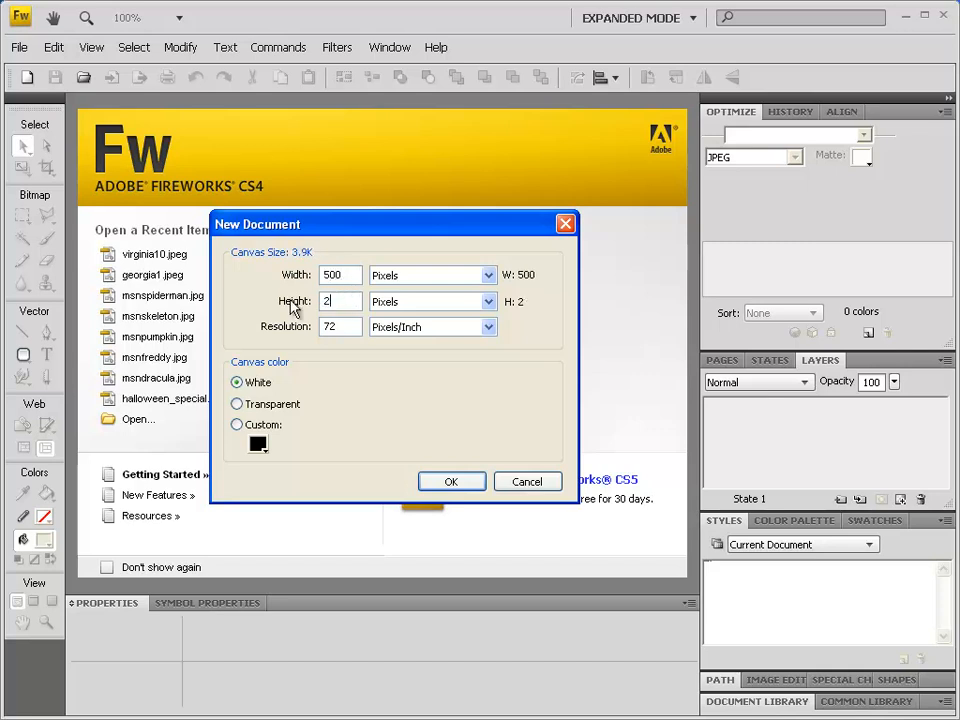
pyautogui.click(448, 483)
# Set up the Text tool with the Snap ITC font at size 70.
pyautogui.press('t')
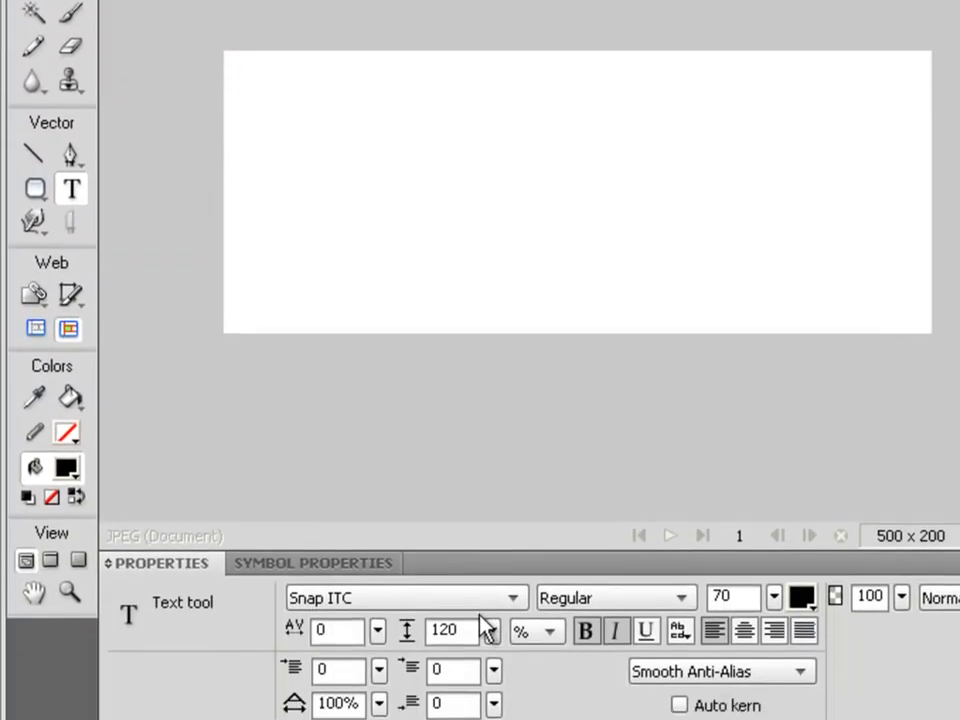
pyautogui.click(512, 713)
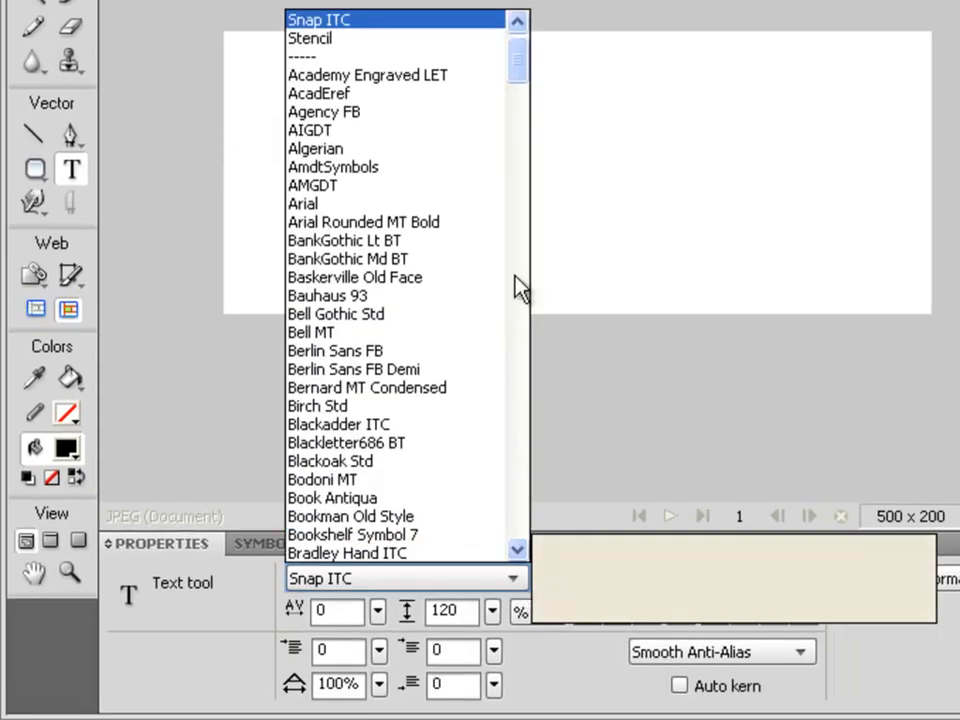
pyautogui.moveTo(514, 62); pyautogui.dragTo(493, 403)
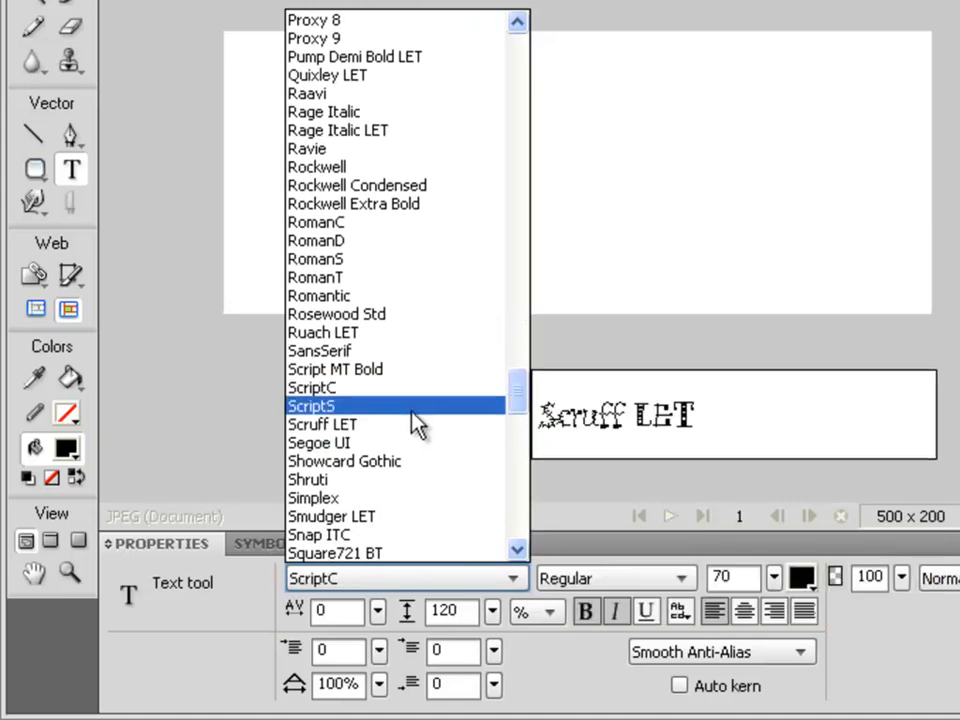
pyautogui.moveTo(519, 411); pyautogui.dragTo(510, 422)
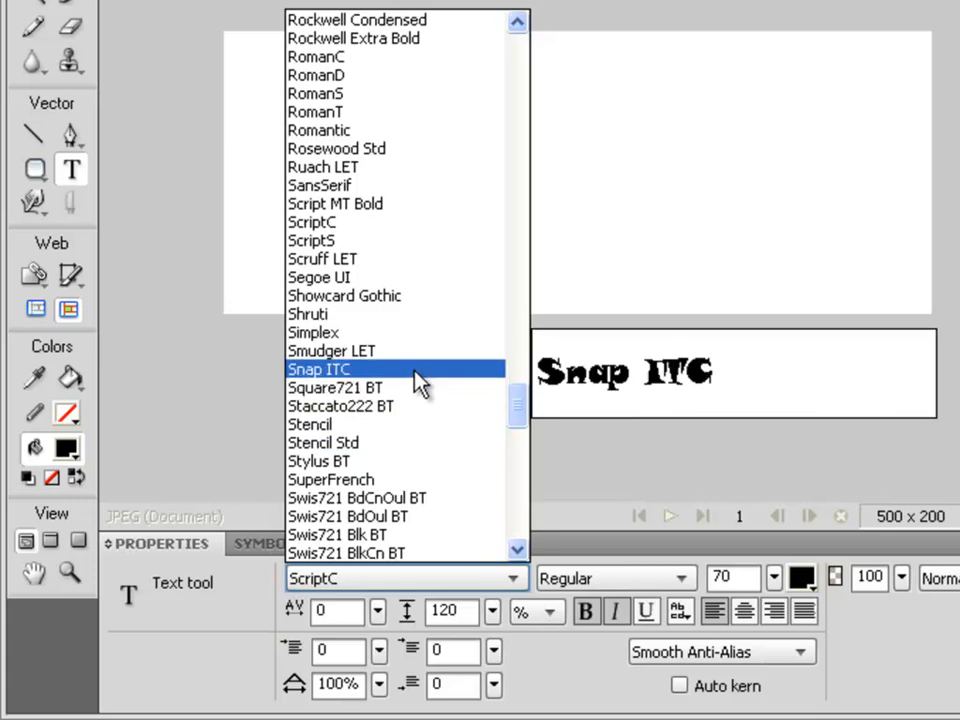
pyautogui.click(420, 383)
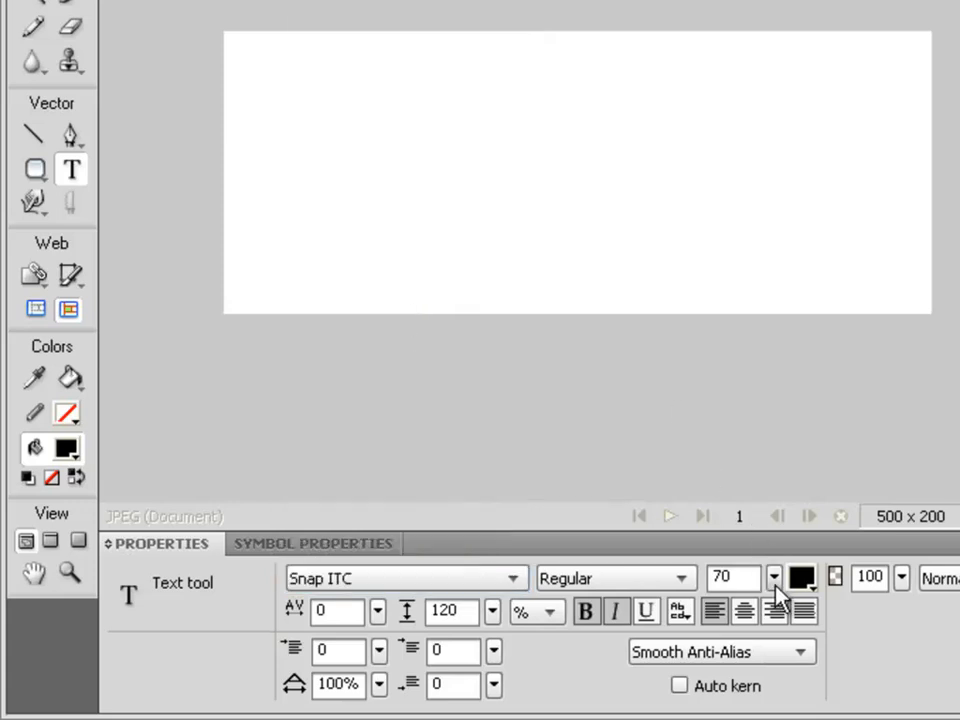
pyautogui.click(775, 584)
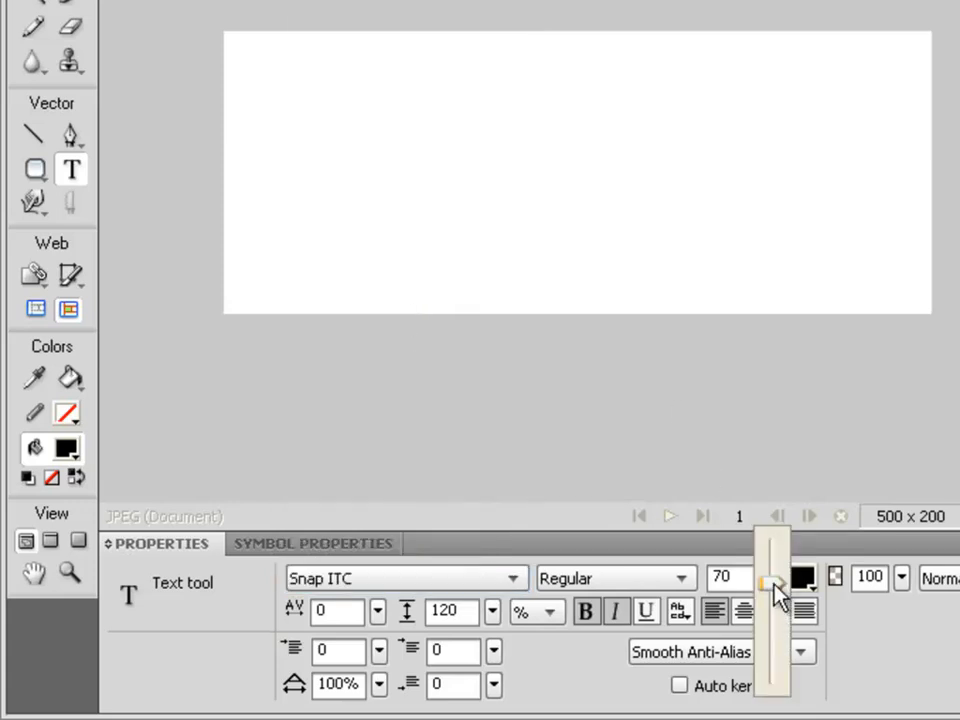
# Add a two-line text block to the canvas reading "Fireworks" on the first line and "Fun" on the second.
pyautogui.click(237, 164)
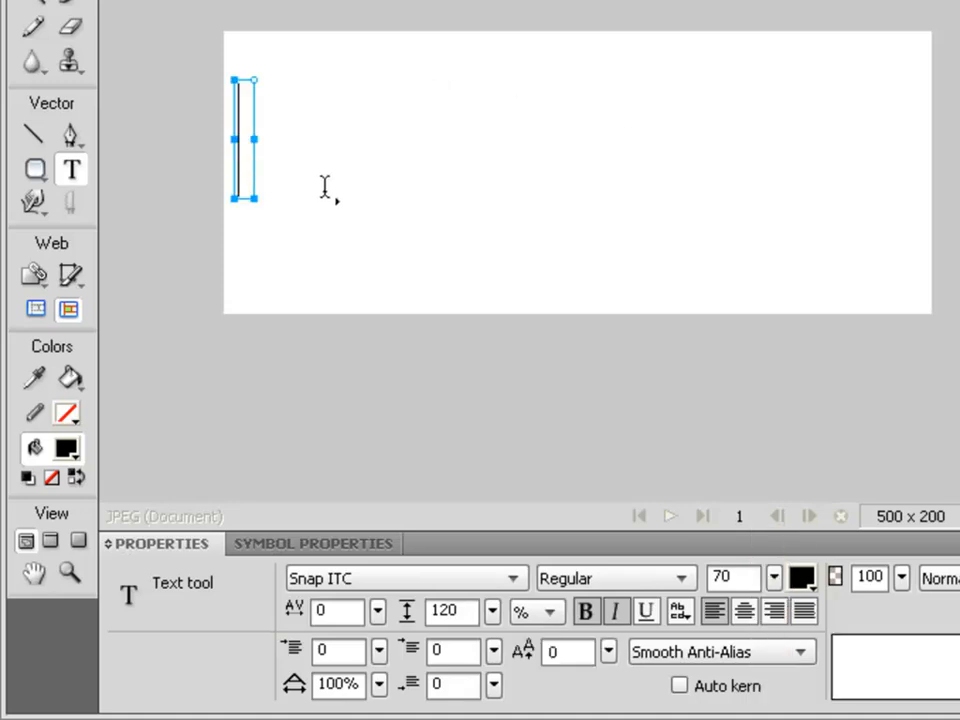
pyautogui.write('Fi')
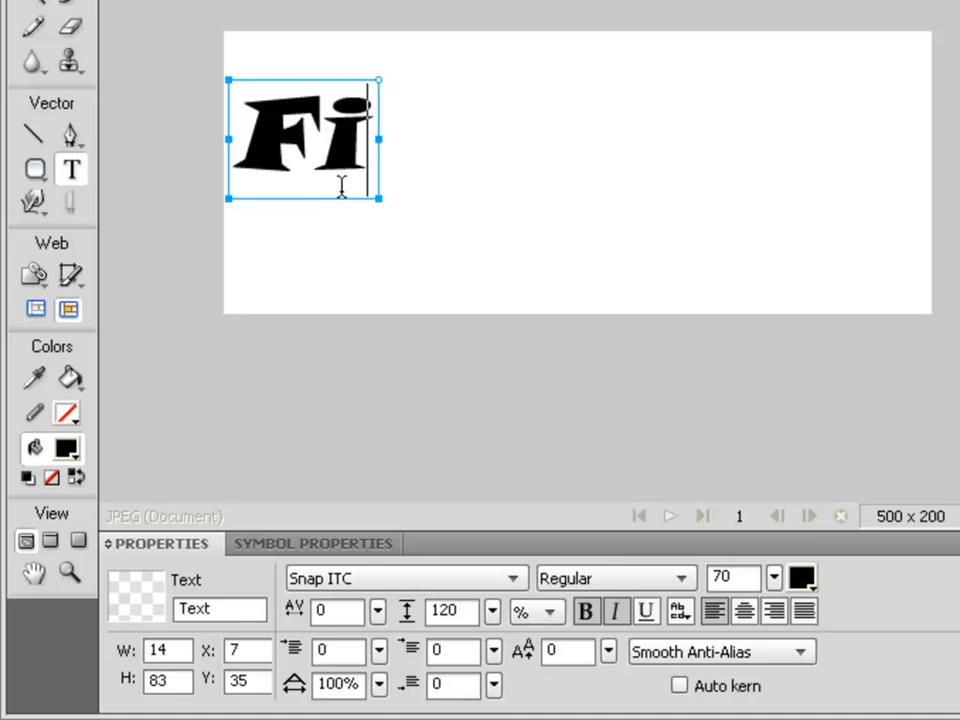
pyautogui.write('reworks')
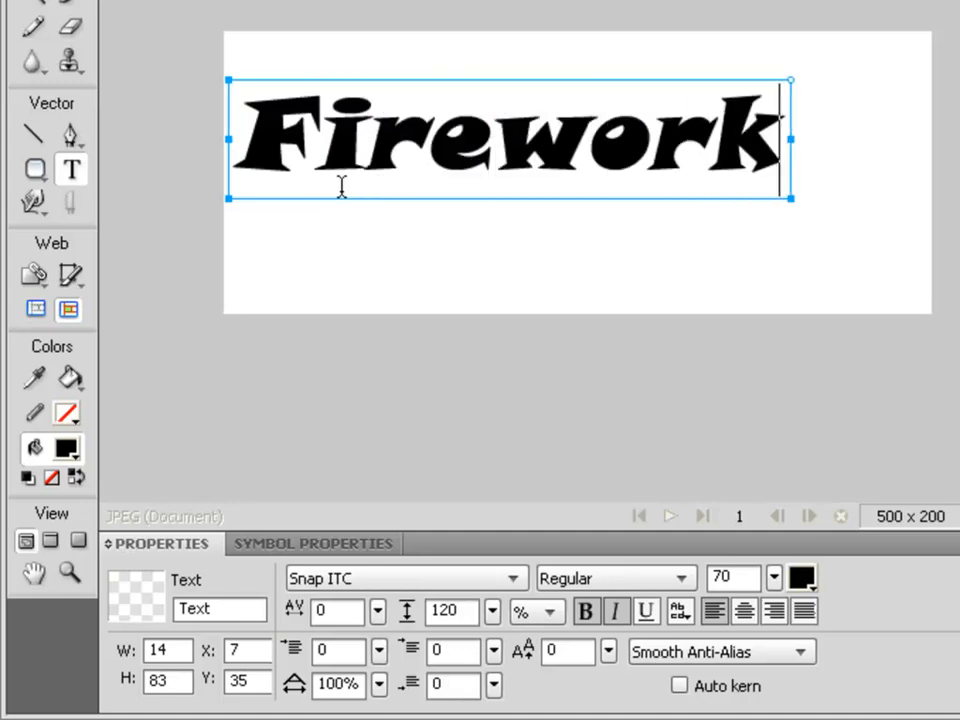
pyautogui.press('Return')
pyautogui.write('Fun')
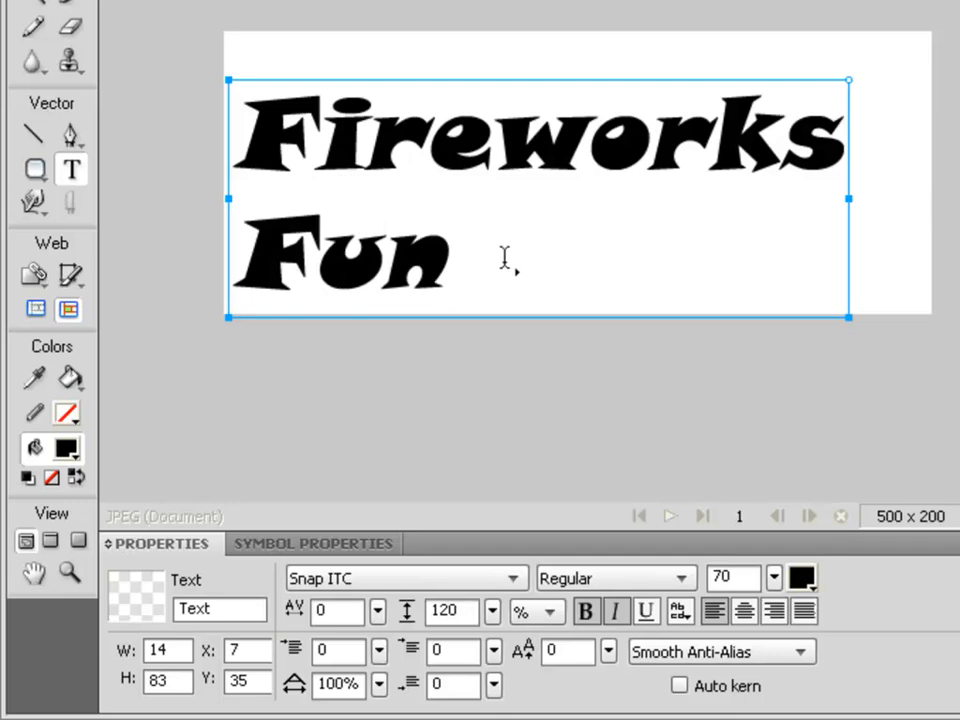
# Center-align both lines of the text and move the block to the middle of the canvas.
pyautogui.hotkey('ctrl', 'a')
pyautogui.click(744, 618)
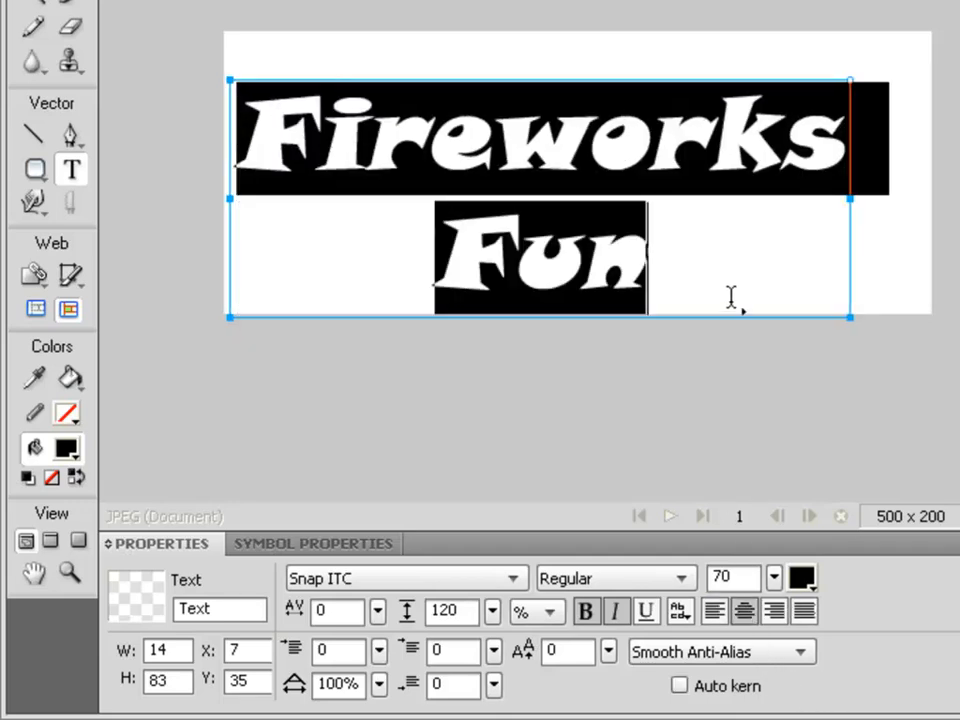
pyautogui.press('Escape')
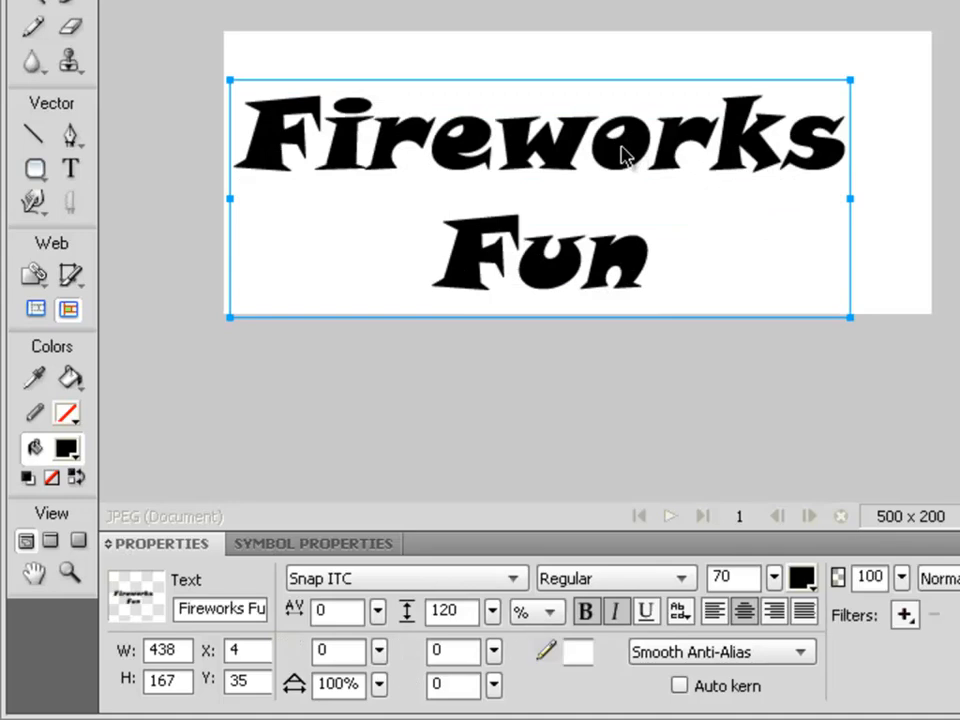
pyautogui.moveTo(621, 154); pyautogui.dragTo(660, 125)
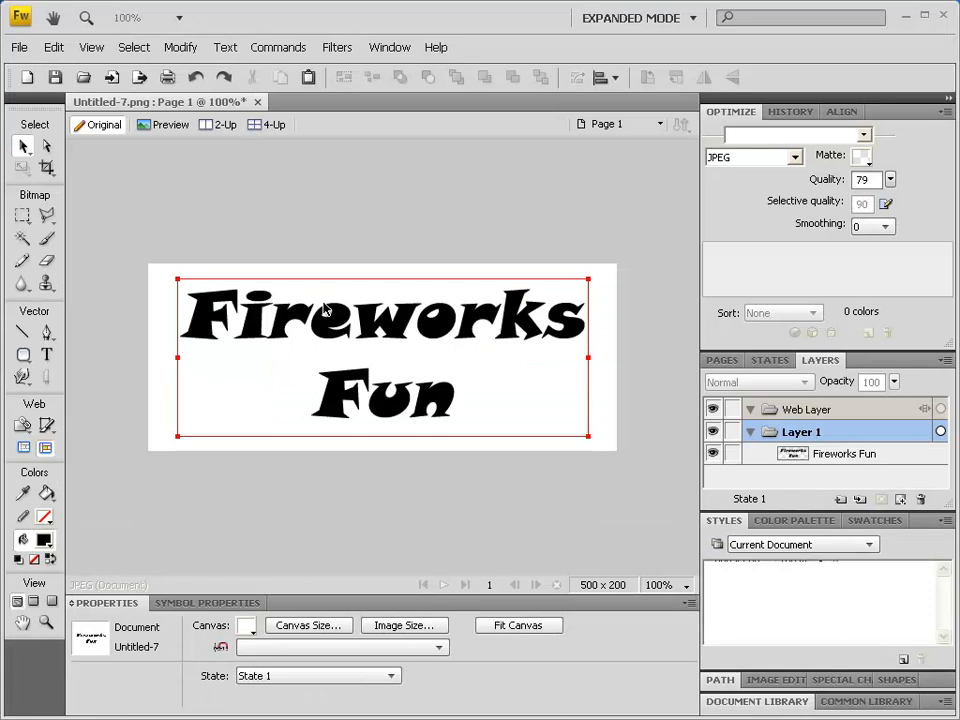
# Fill the Fireworks Fun text with the Blue Wave pattern.
pyautogui.click(511, 108)
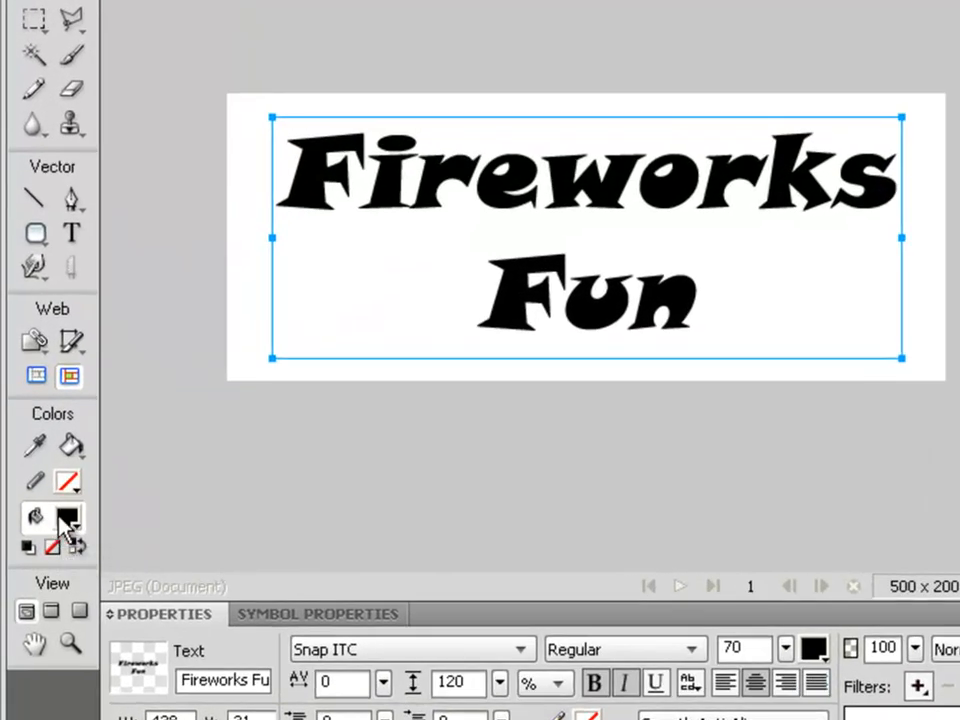
pyautogui.click(66, 518)
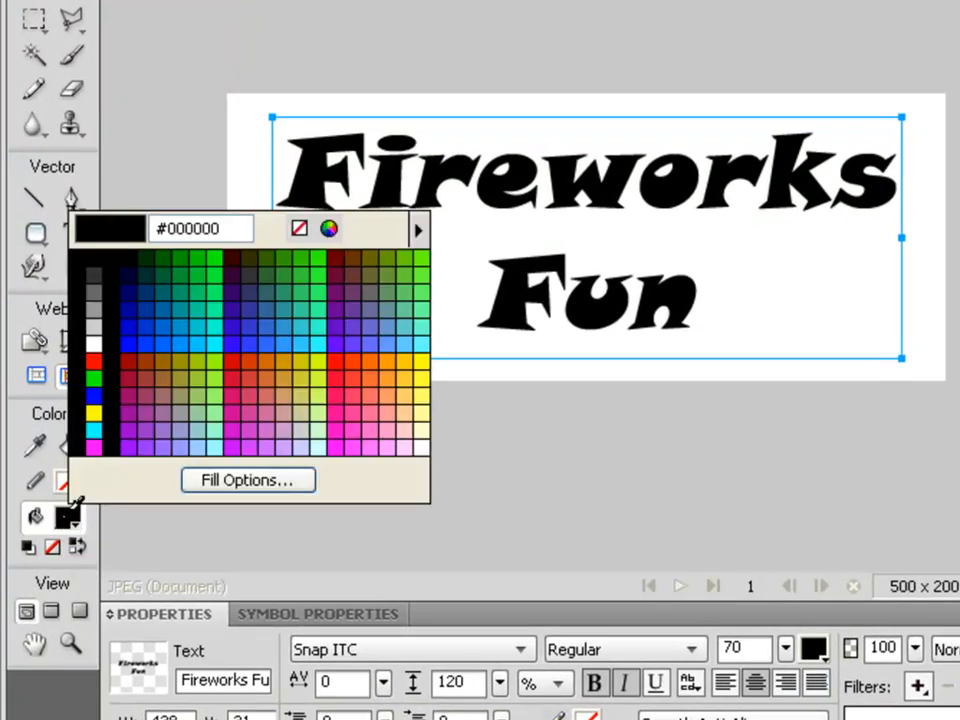
pyautogui.click(236, 484)
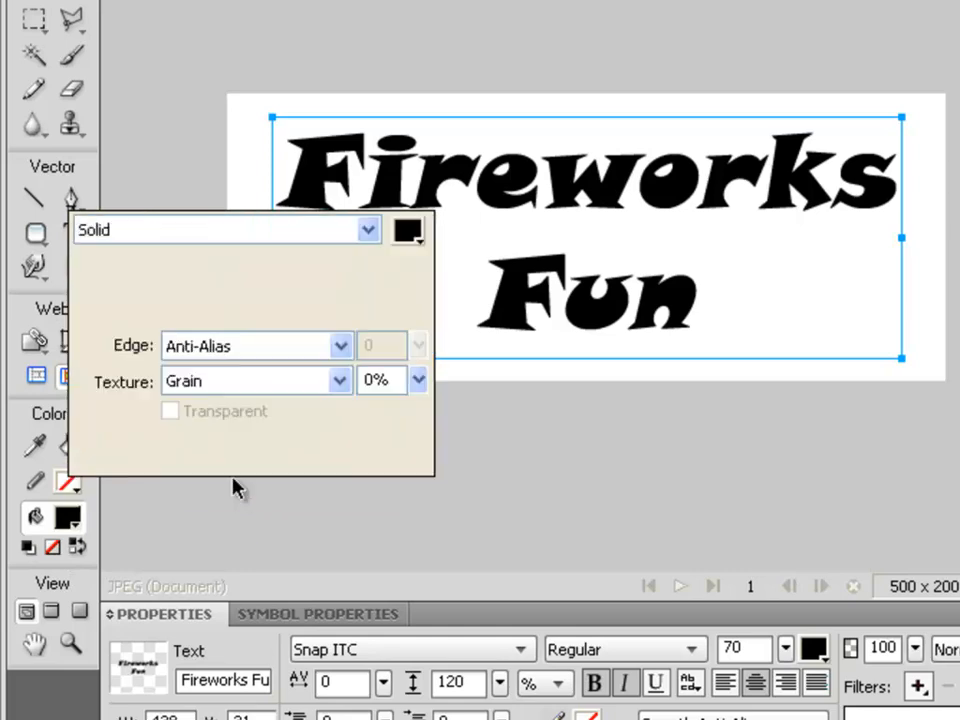
pyautogui.click(366, 232)
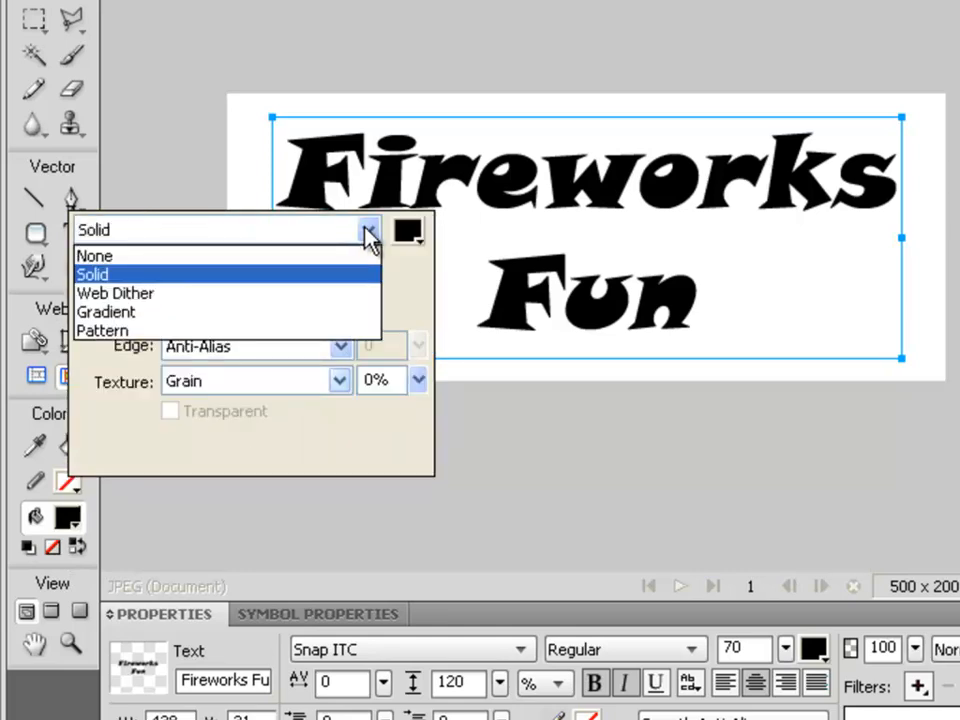
pyautogui.click(336, 331)
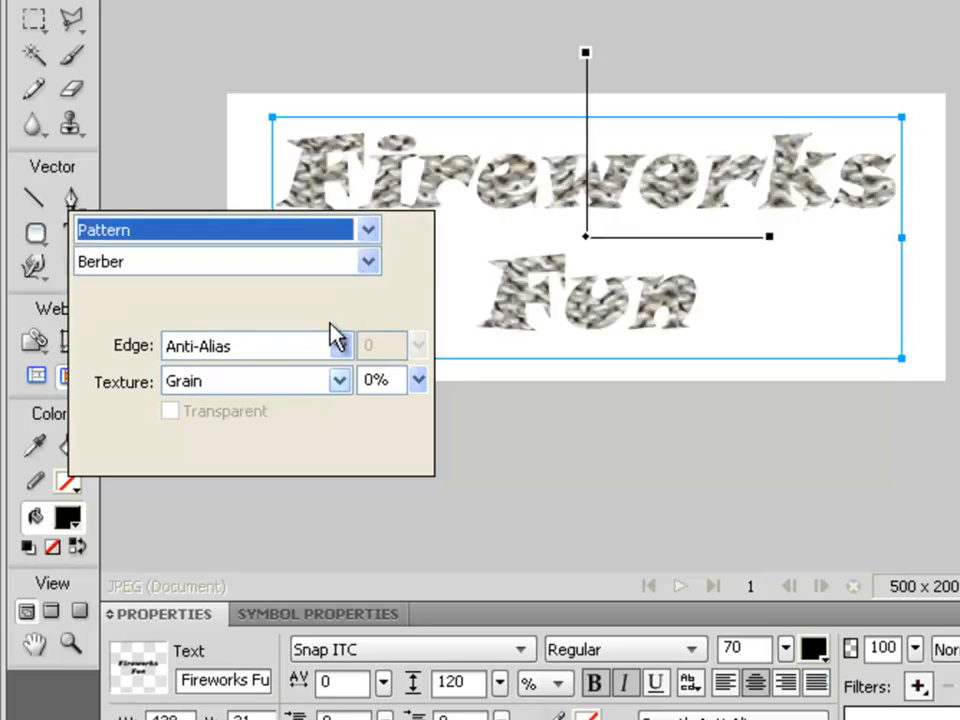
pyautogui.click(368, 261)
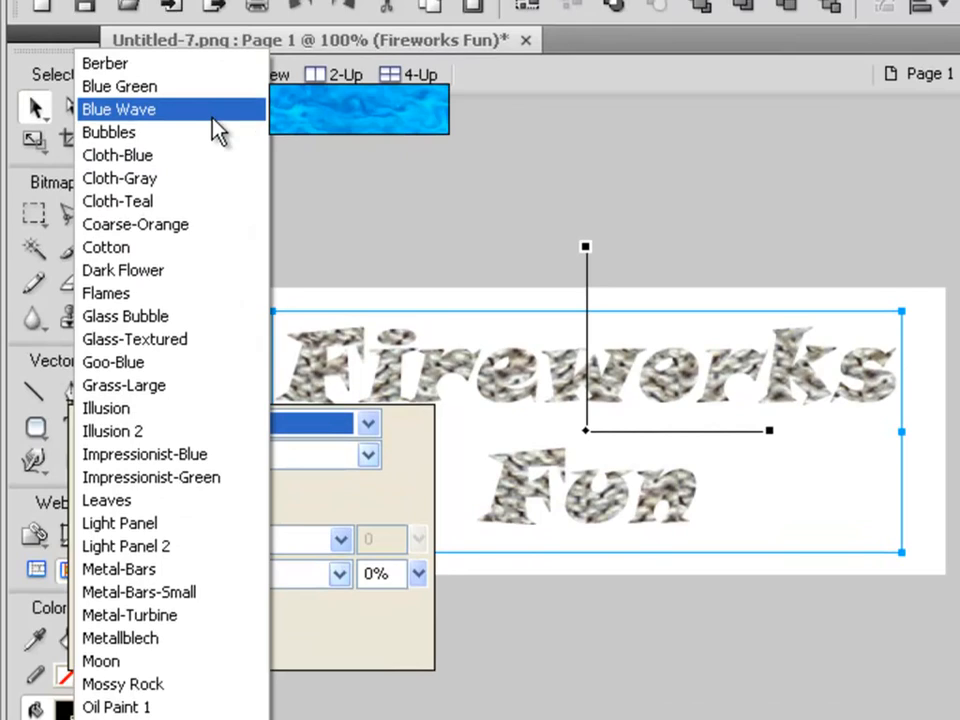
pyautogui.click(212, 111)
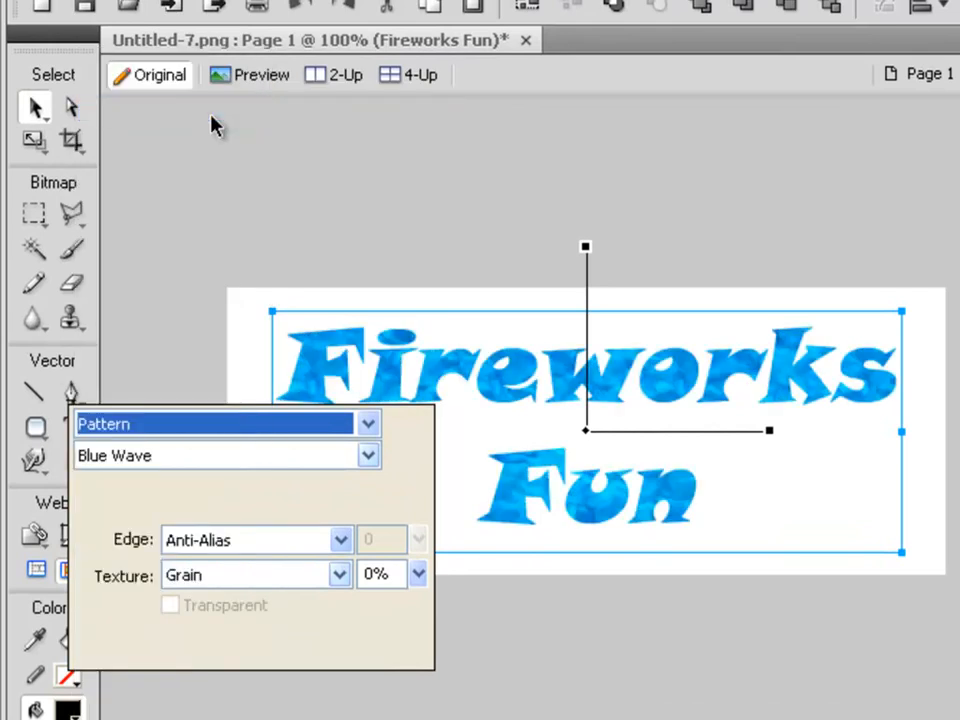
pyautogui.click(550, 560)
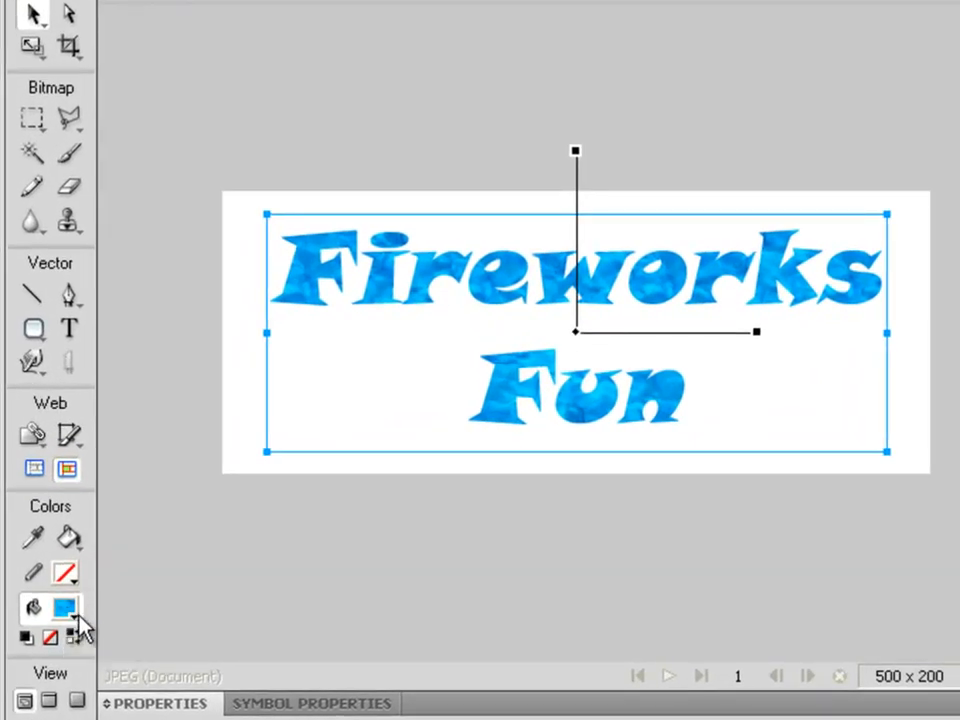
# Apply the Dots-Small texture to the text's pattern fill.
pyautogui.click(64, 610)
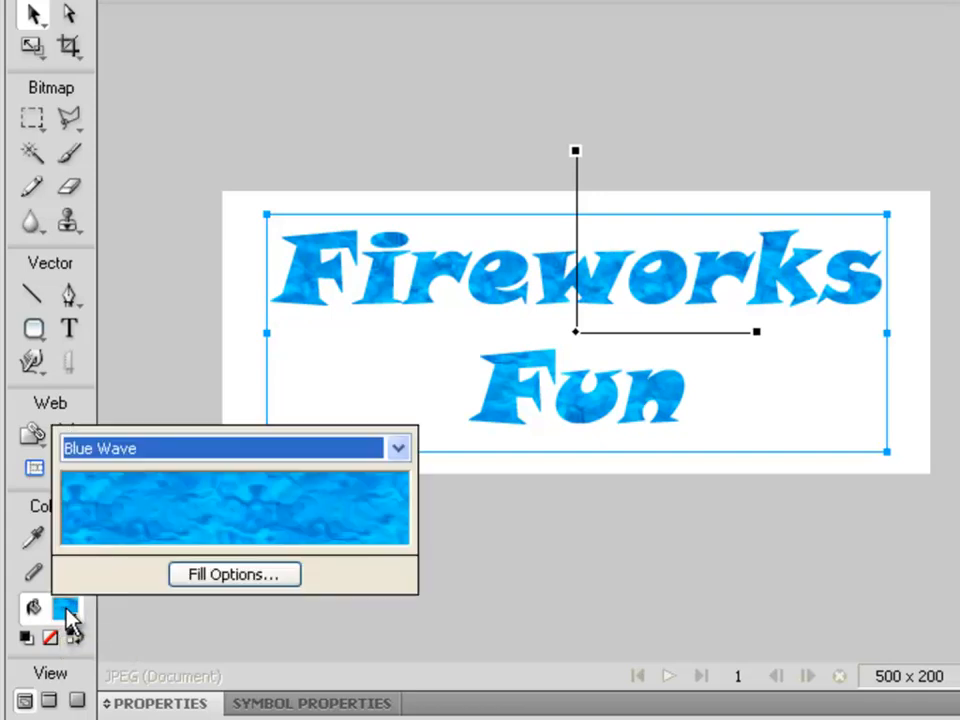
pyautogui.click(208, 576)
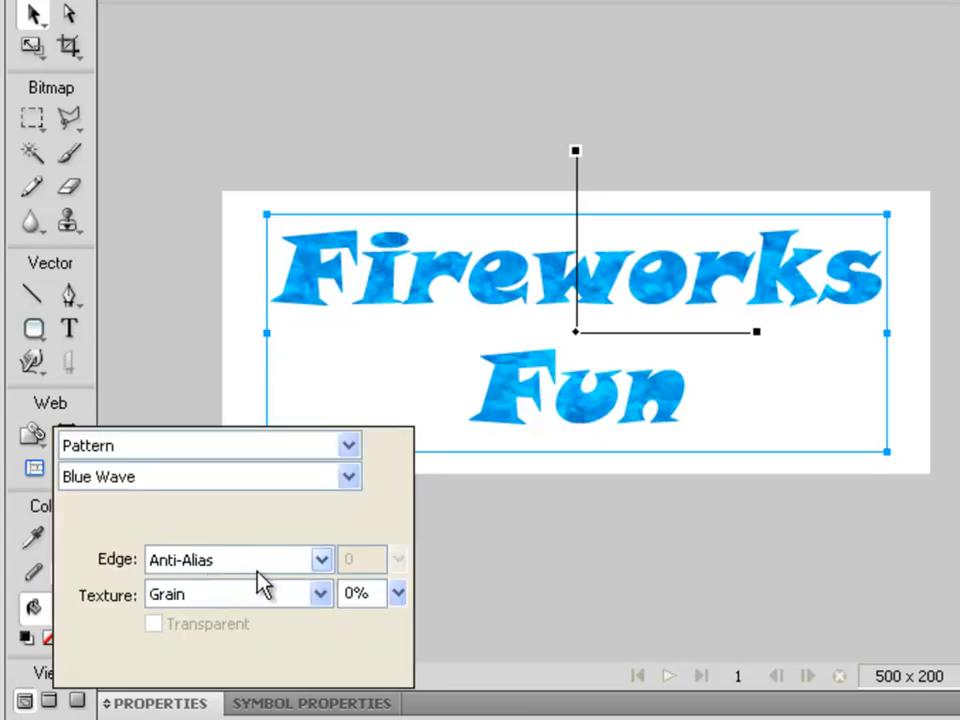
pyautogui.click(316, 595)
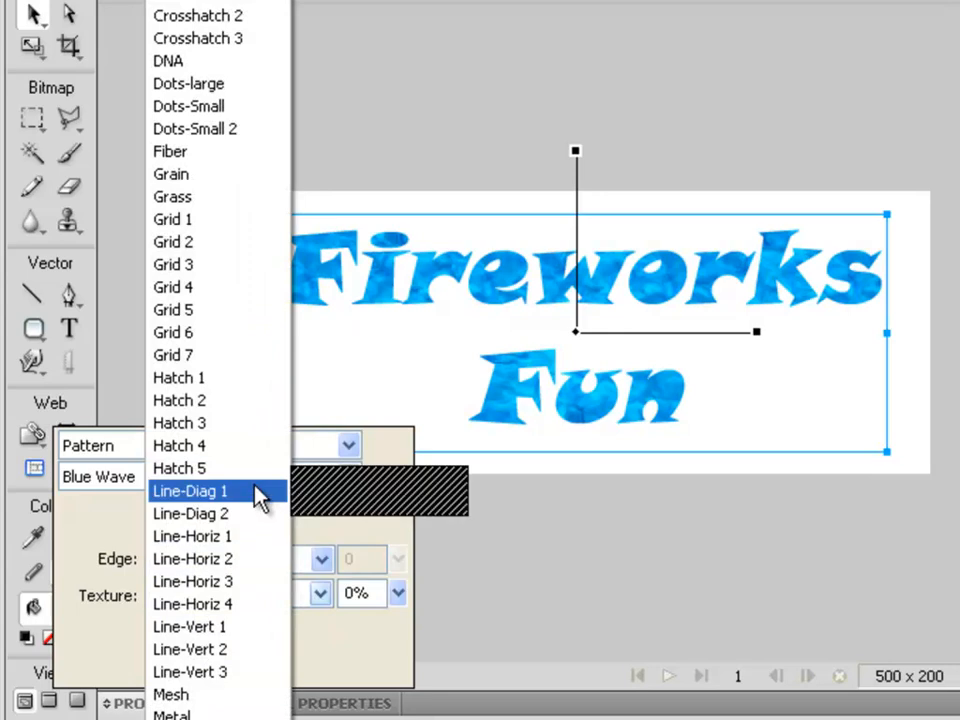
pyautogui.click(240, 113)
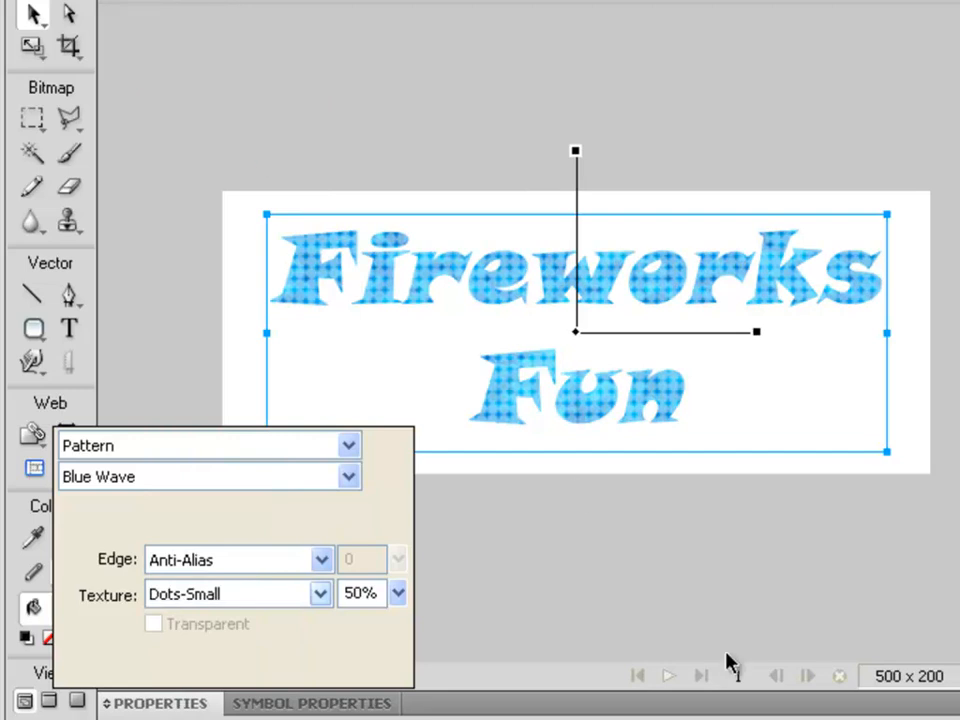
# Try the Hatch 1 and Fiber textures on the text's fill and switch back to Dots-Small.
pyautogui.click(319, 596)
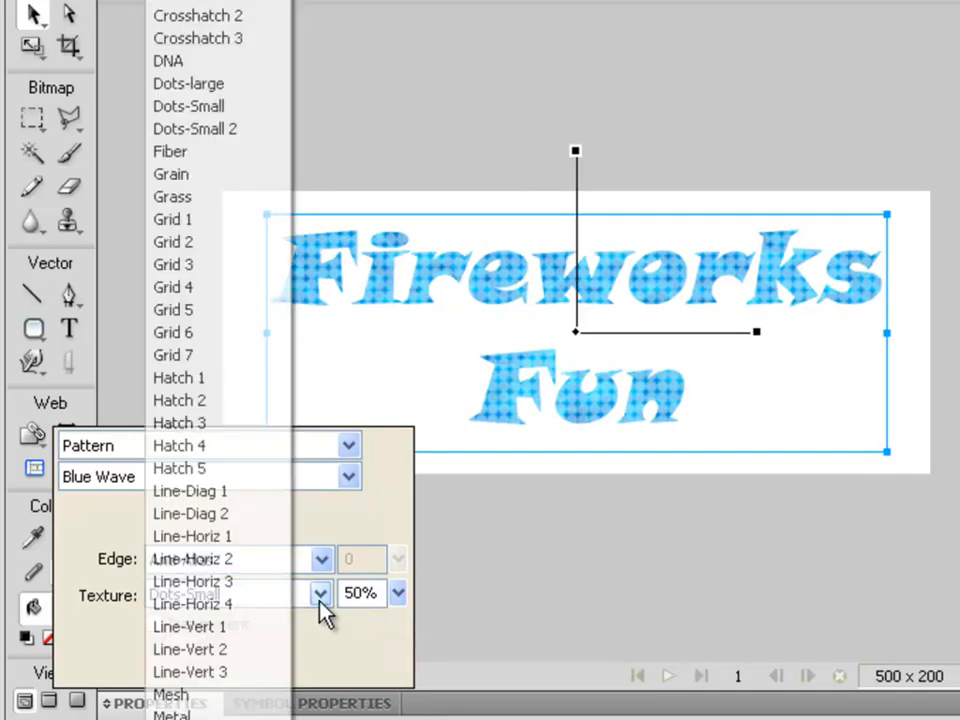
pyautogui.click(220, 372)
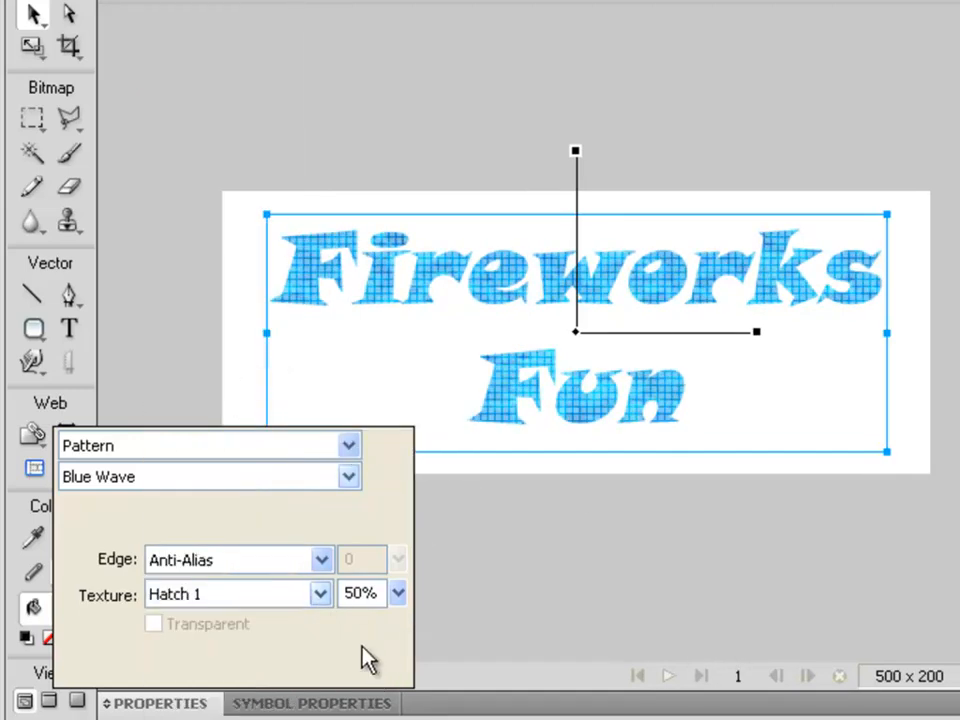
pyautogui.click(319, 594)
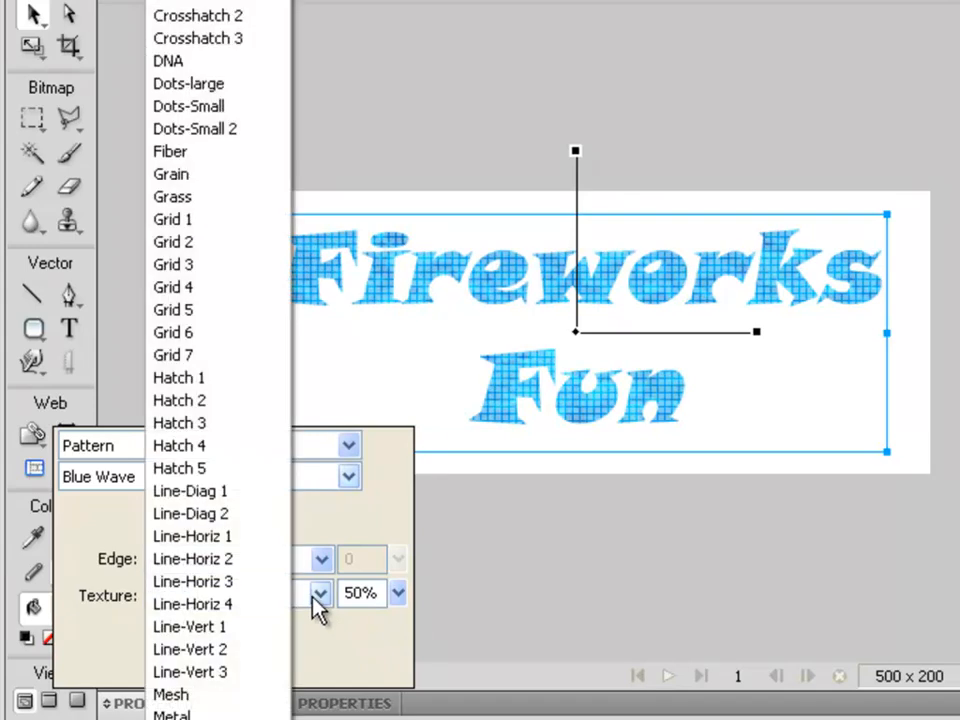
pyautogui.click(231, 170)
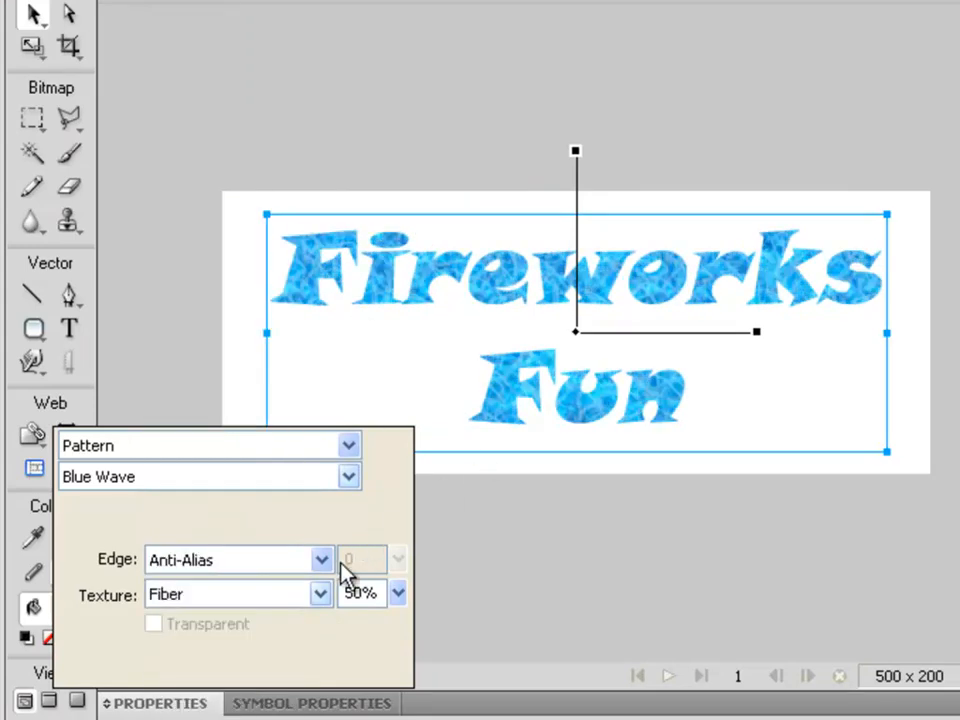
pyautogui.click(319, 594)
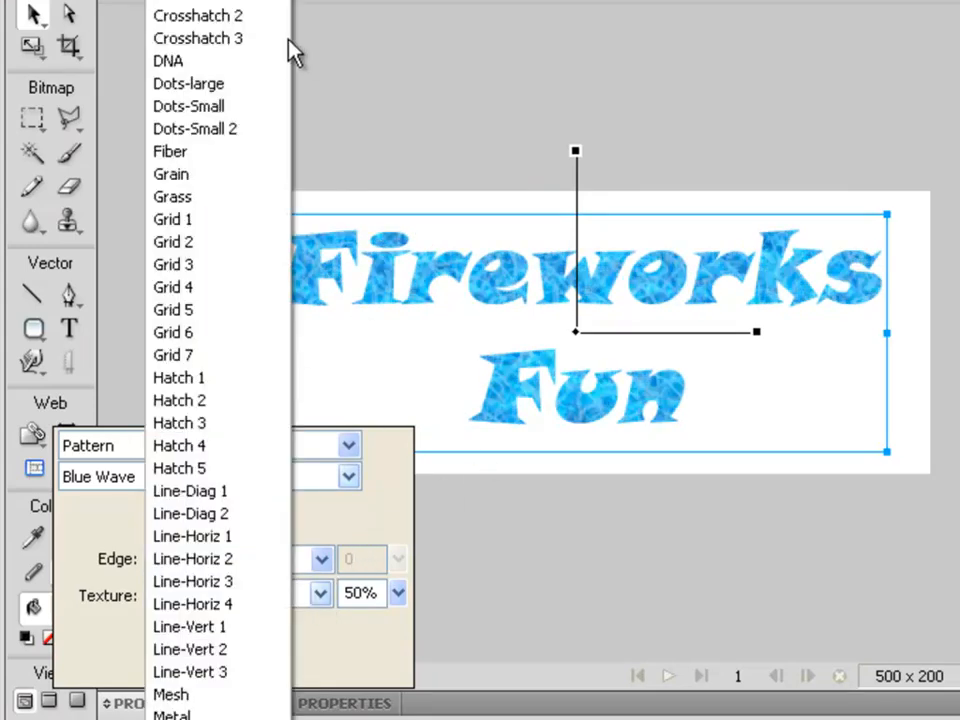
pyautogui.click(251, 104)
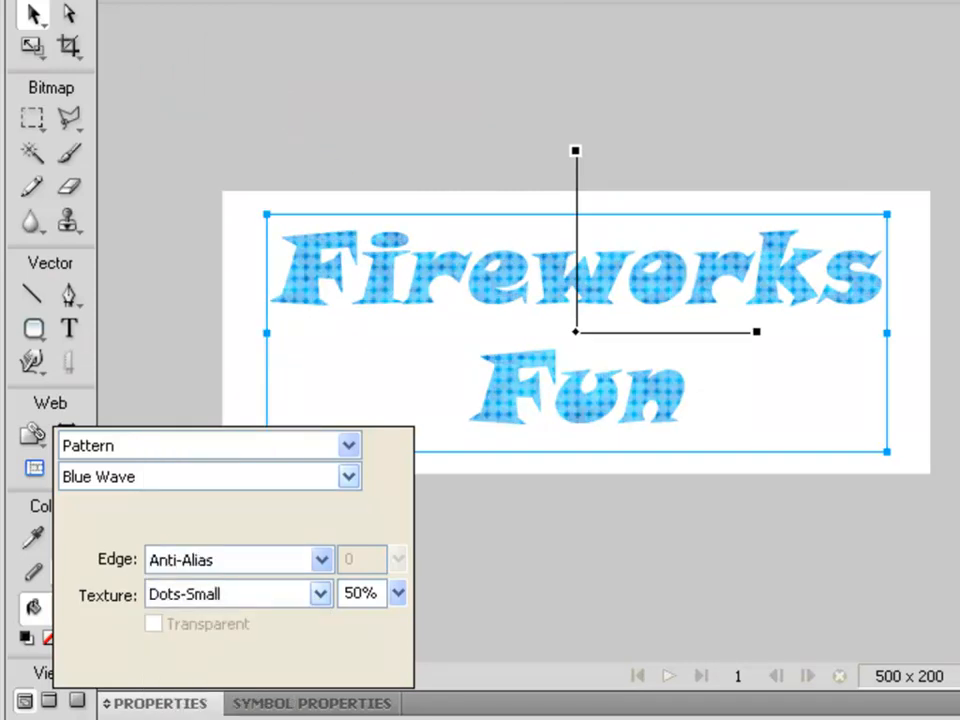
pyautogui.press('Escape')
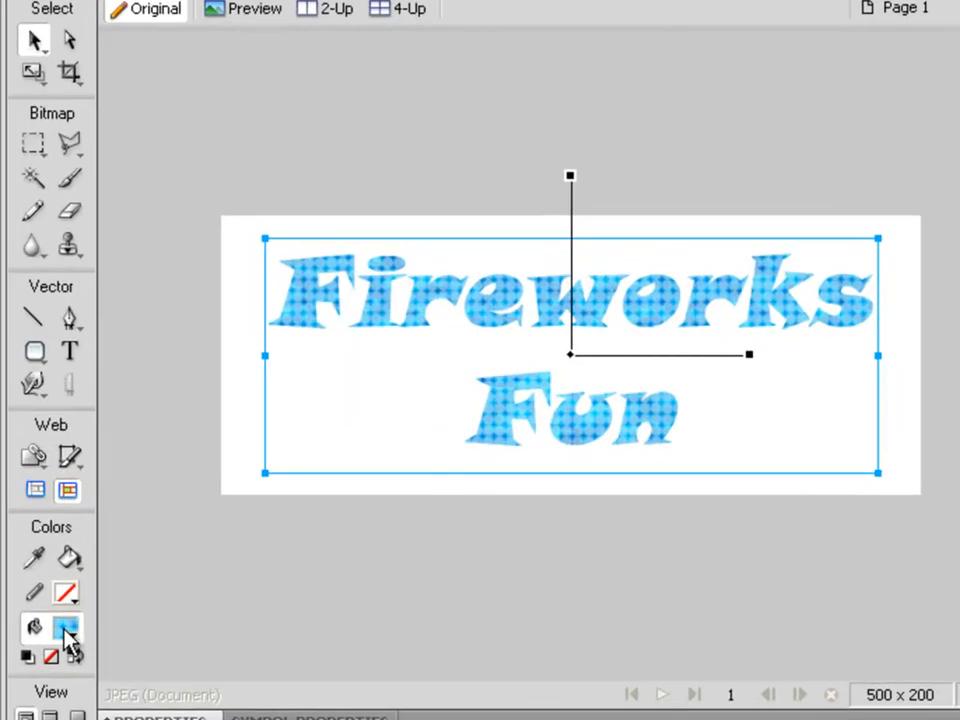
# Try the text fill's Dots-Small texture at 84% and 41%, and settle on an amount of 68%.
pyautogui.click(66, 606)
pyautogui.click(228, 596)
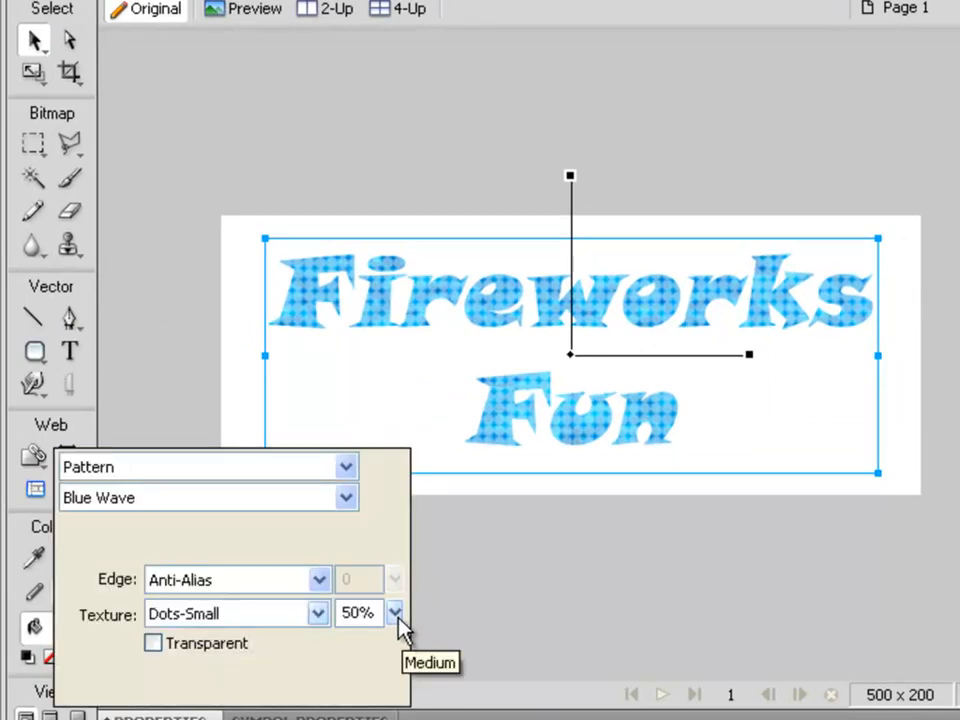
pyautogui.moveTo(397, 617); pyautogui.dragTo(400, 568)
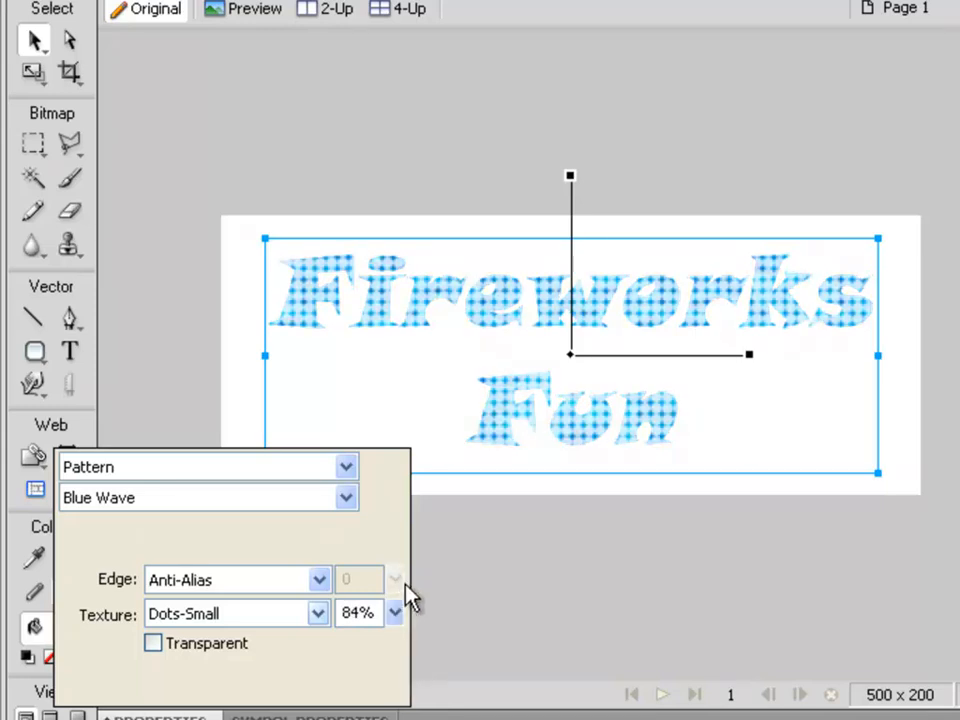
pyautogui.moveTo(398, 614); pyautogui.dragTo(401, 684)
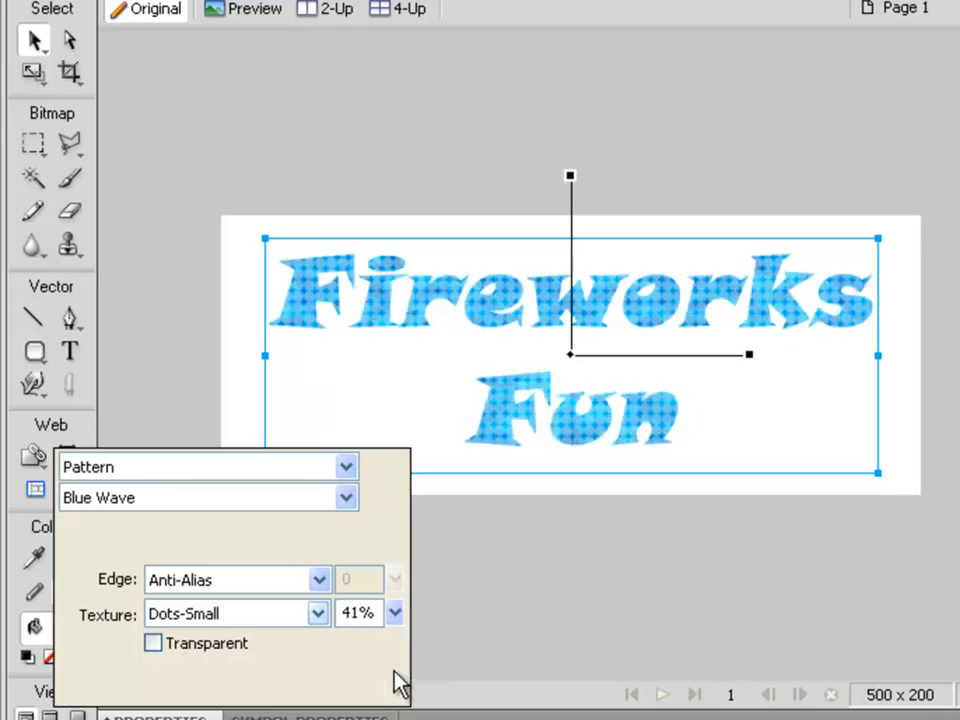
pyautogui.moveTo(395, 620); pyautogui.dragTo(401, 606)
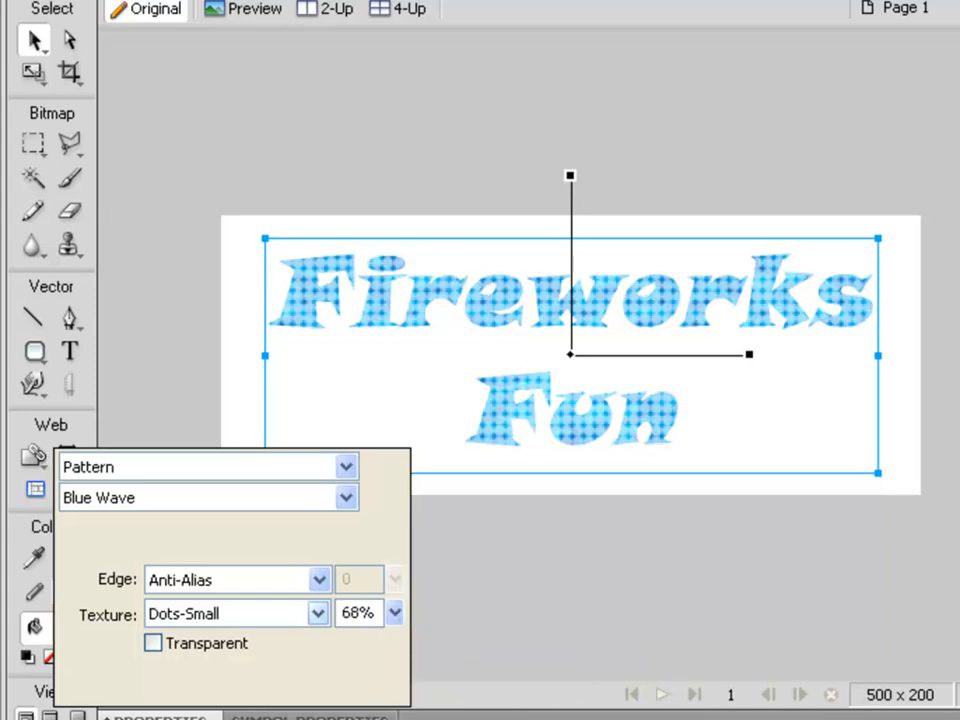
pyautogui.click(321, 418)
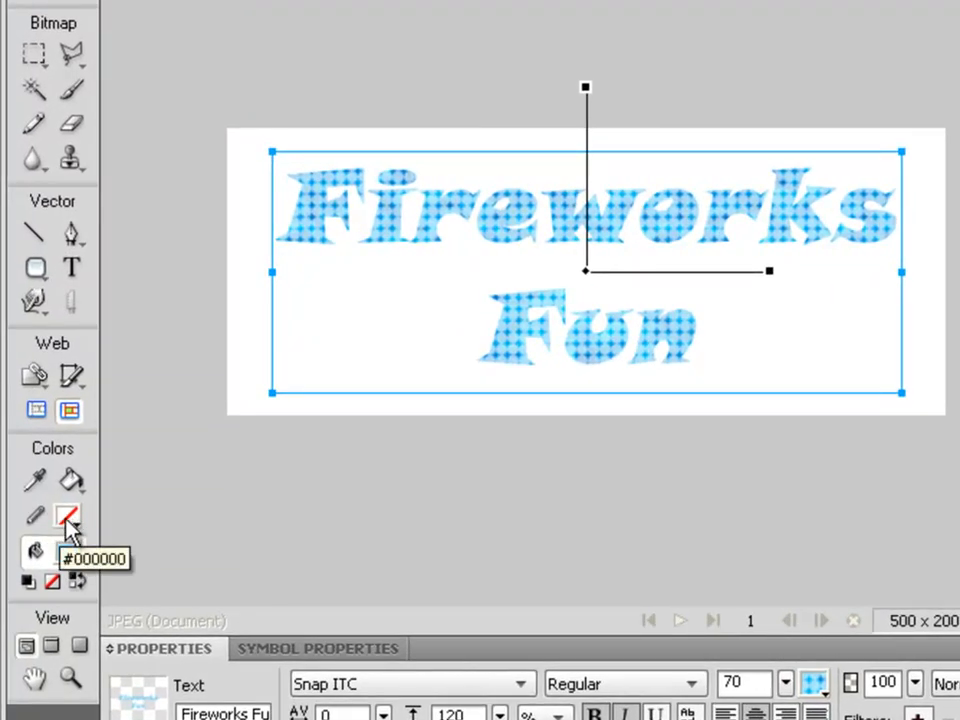
# Outline the Fireworks Fun text with a black (#000000) stroke and make it a Basic stroke with a tip size of 3.
pyautogui.click(68, 518)
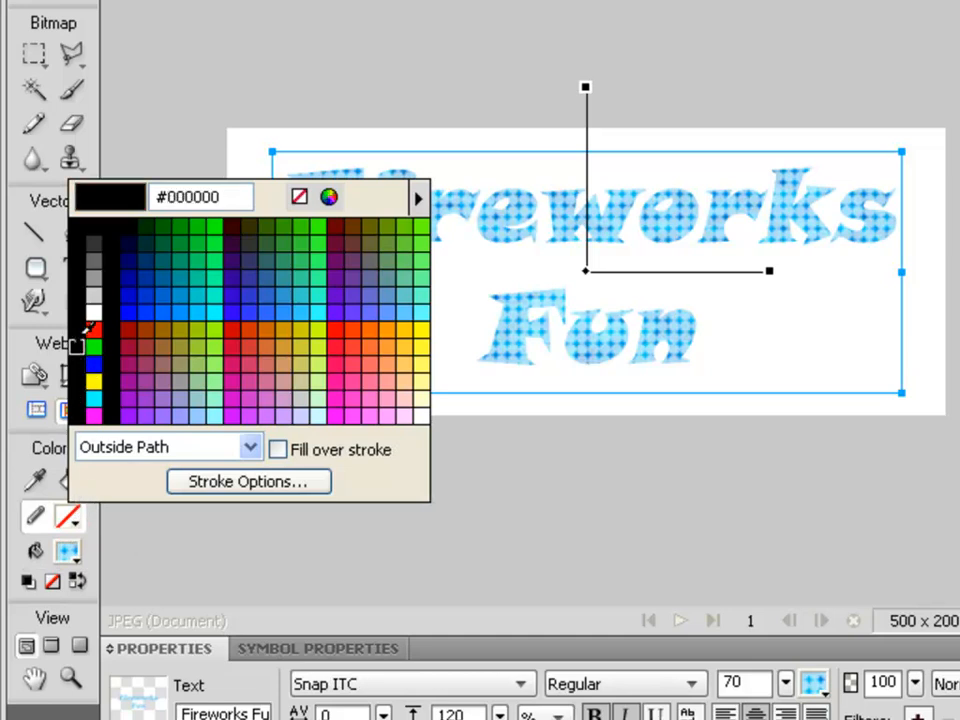
pyautogui.click(95, 226)
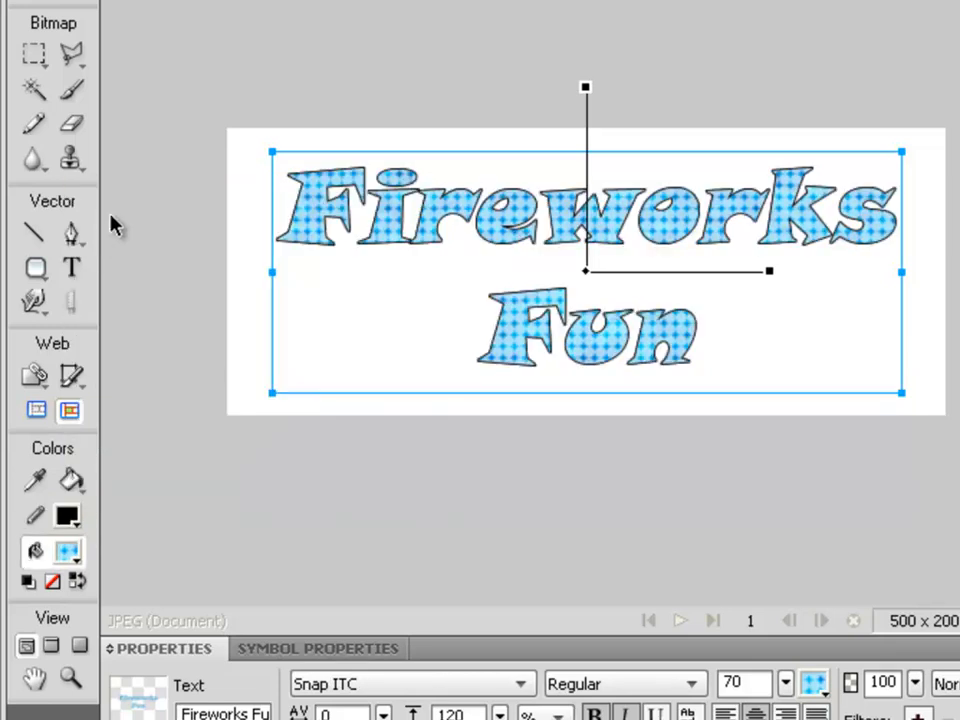
pyautogui.click(72, 520)
pyautogui.click(242, 482)
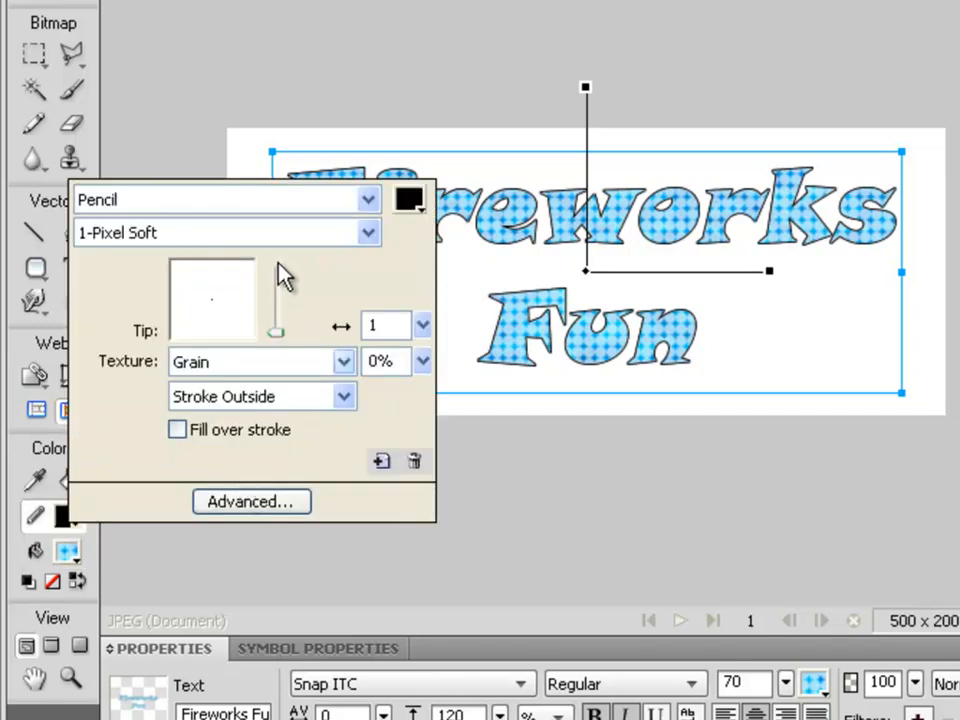
pyautogui.click(369, 200)
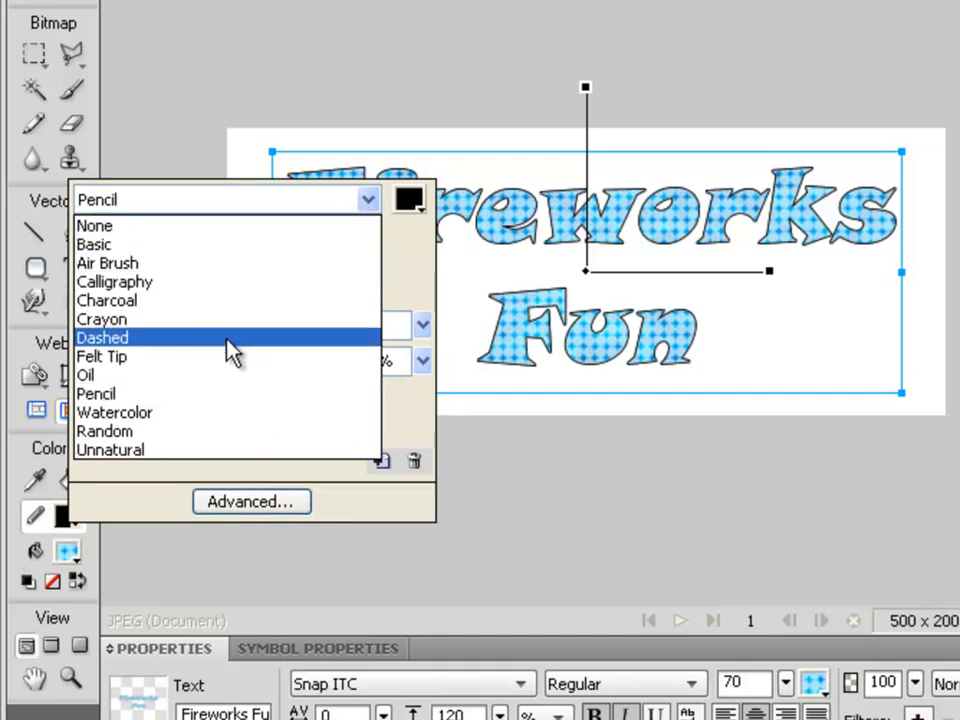
pyautogui.click(194, 245)
pyautogui.moveTo(424, 326)
pyautogui.mouseDown()
pyautogui.moveTo(435, 334)
pyautogui.moveTo(428, 340)
pyautogui.moveTo(422, 312)
pyautogui.moveTo(424, 345)
pyautogui.moveTo(422, 337)
pyautogui.mouseUp()
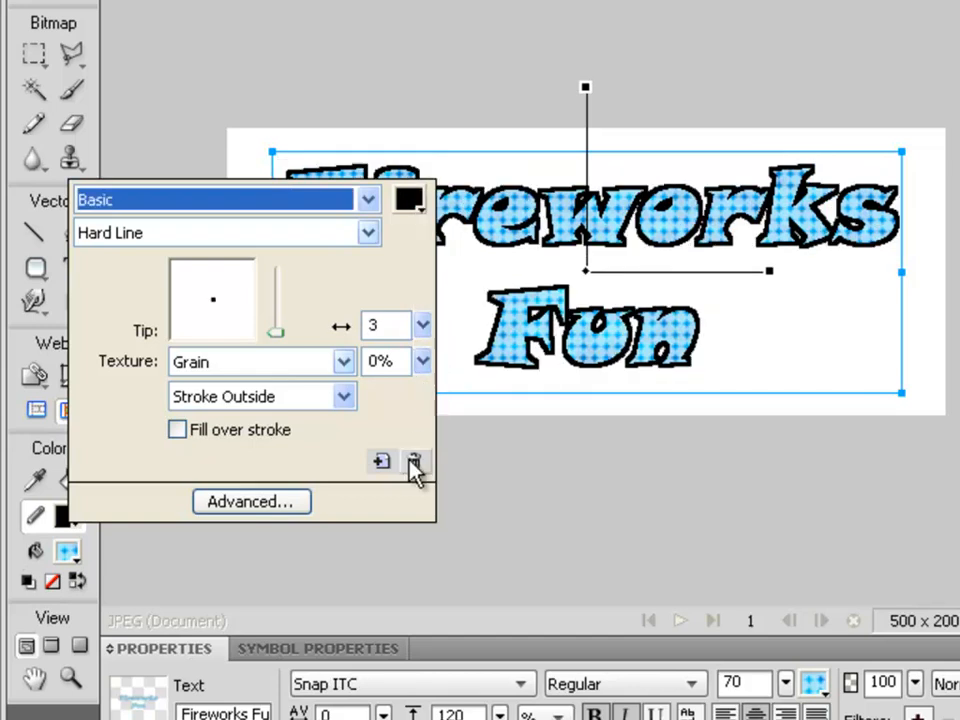
pyautogui.click(605, 490)
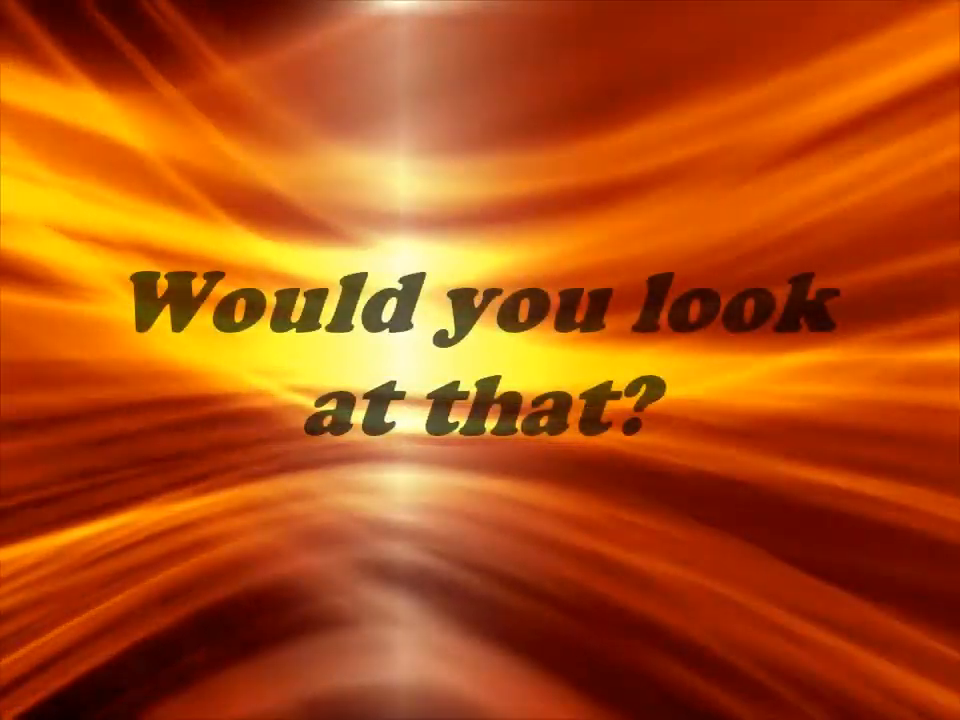